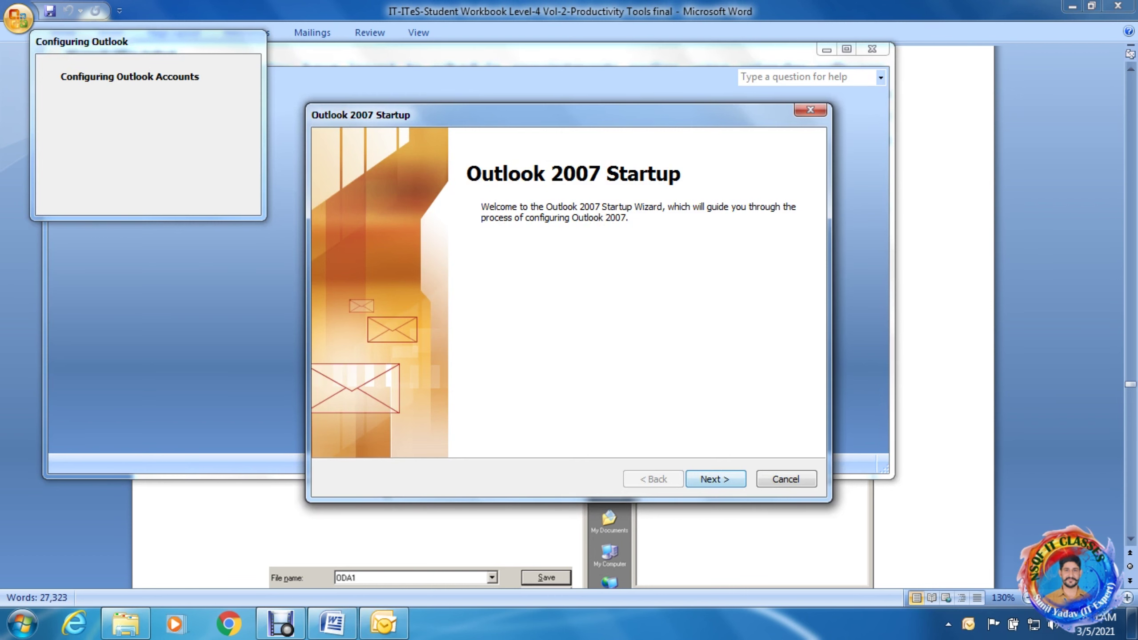
Move past the startup welcome page and choose Yes to configure an e-mail account.
key("Return")
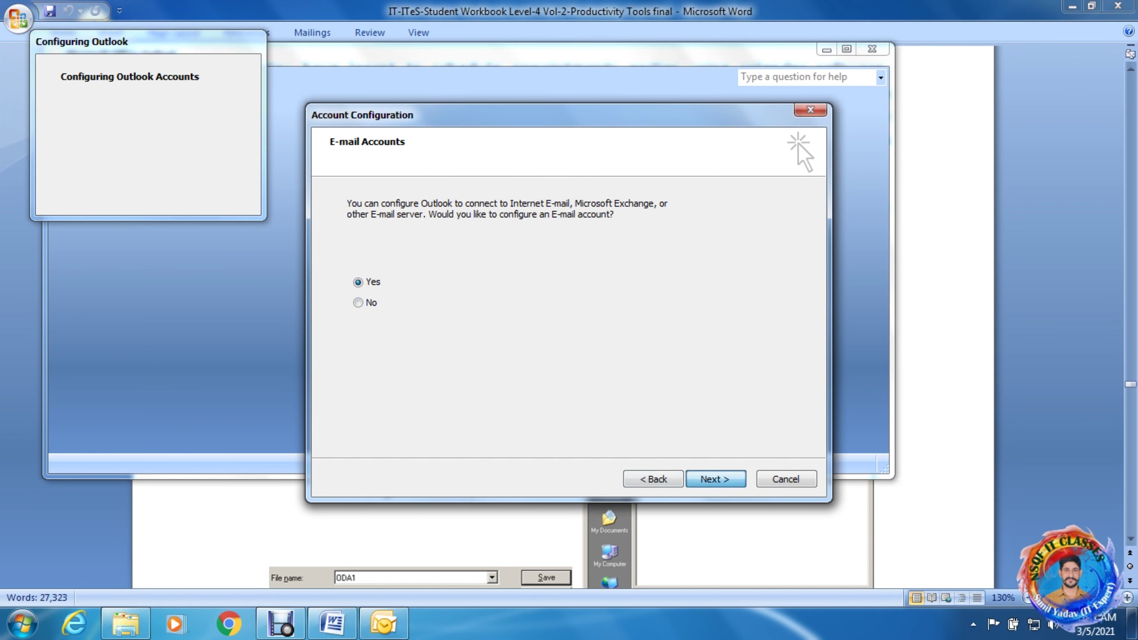
key("Return")
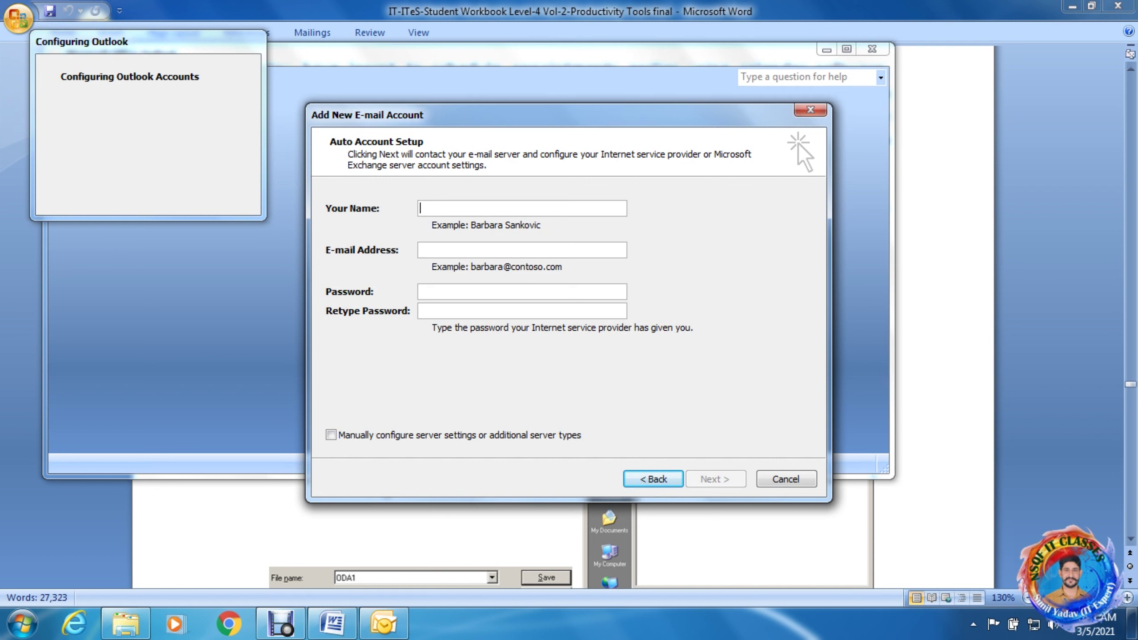
Enter the account holder's name, their outlook.com e-mail address and the account password.
left_click(420, 250)
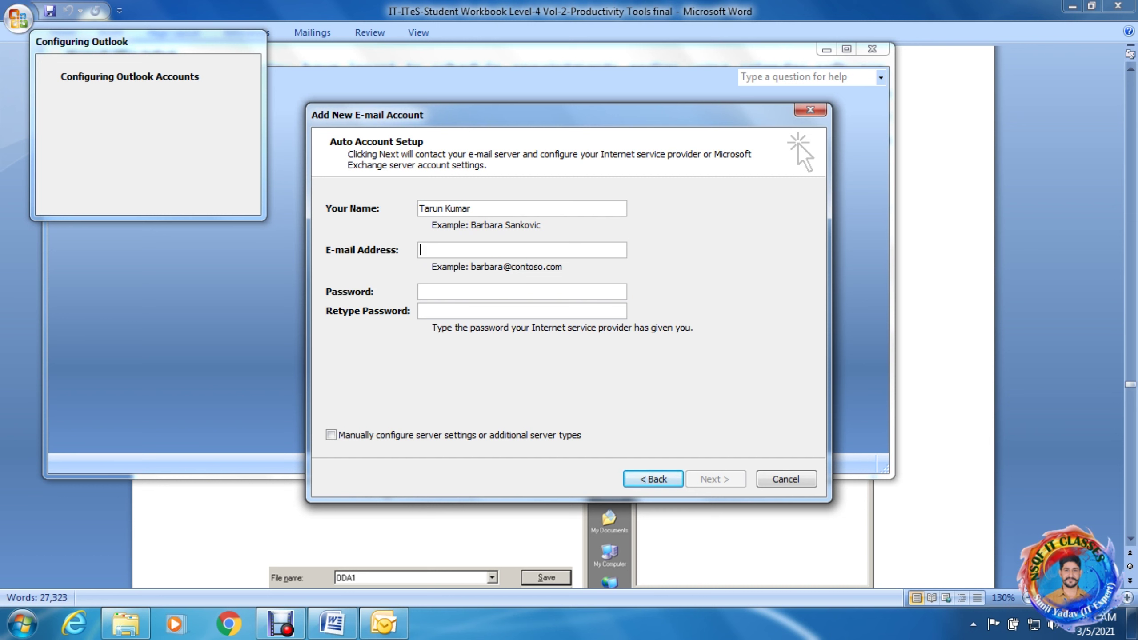
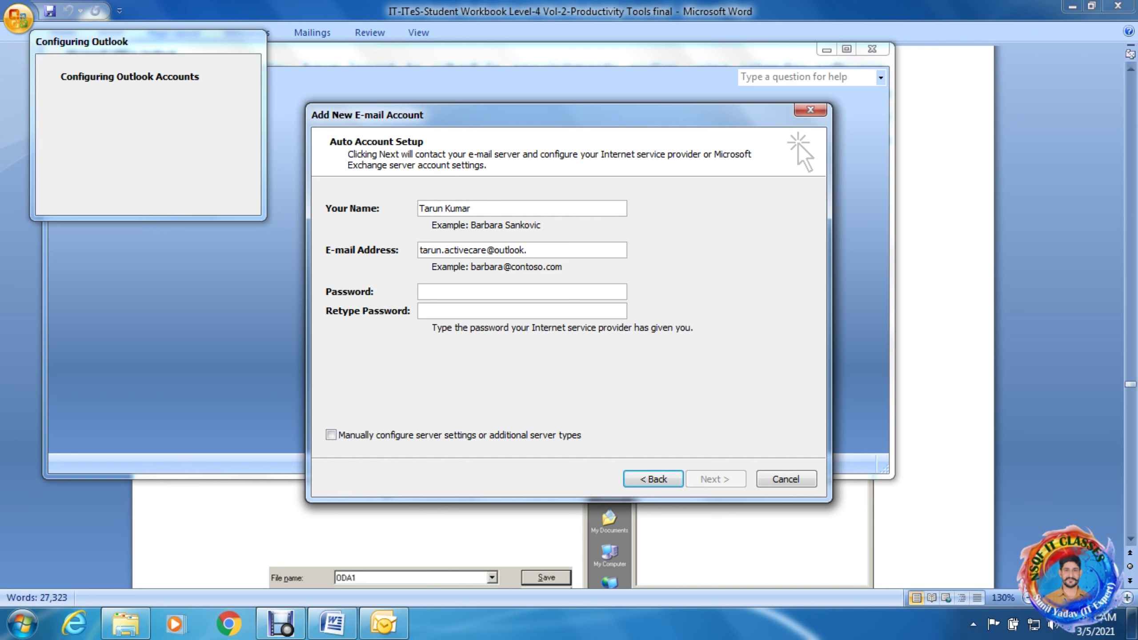
key("Tab")
type("*********")
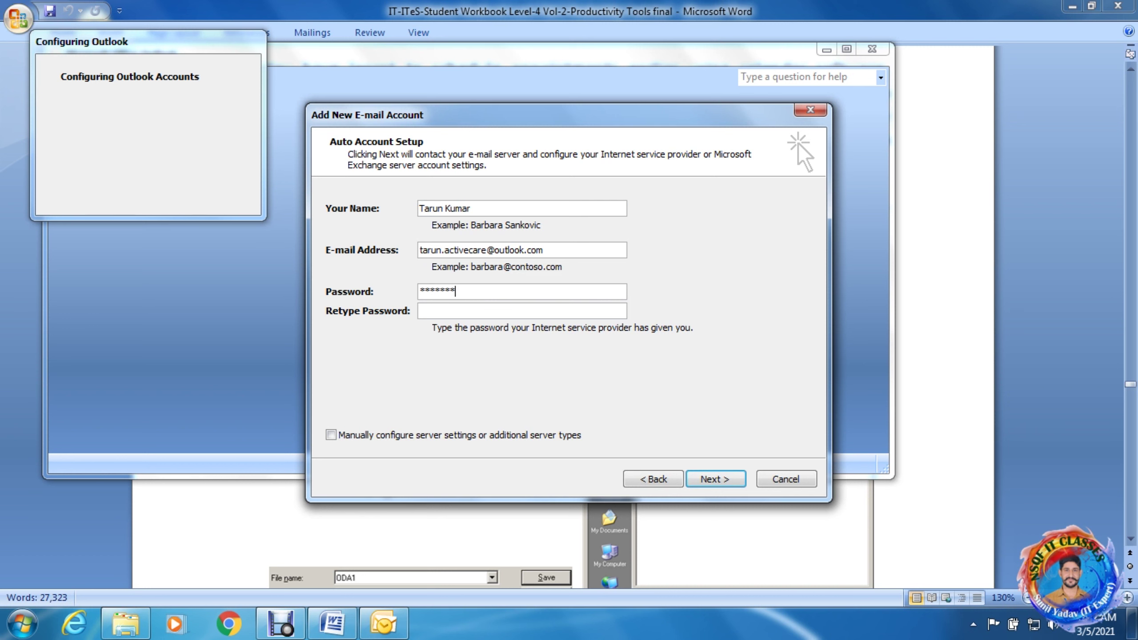
type("**")
type("*****")
type("****")
type("**")
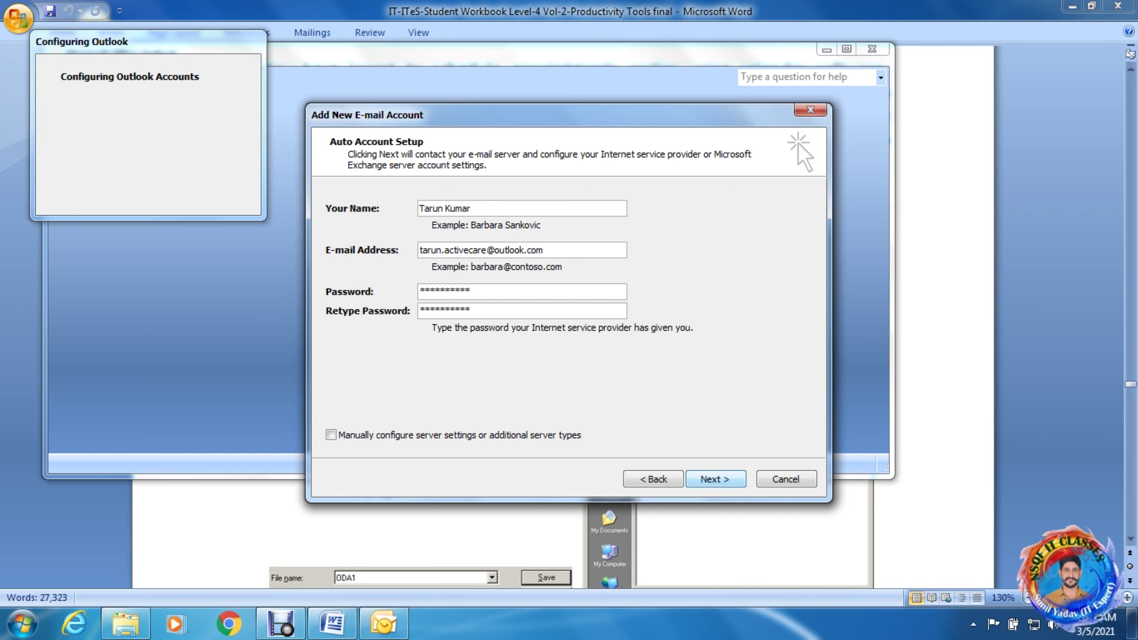
Run the automatic server configuration and finish the new account setup.
key("Return")
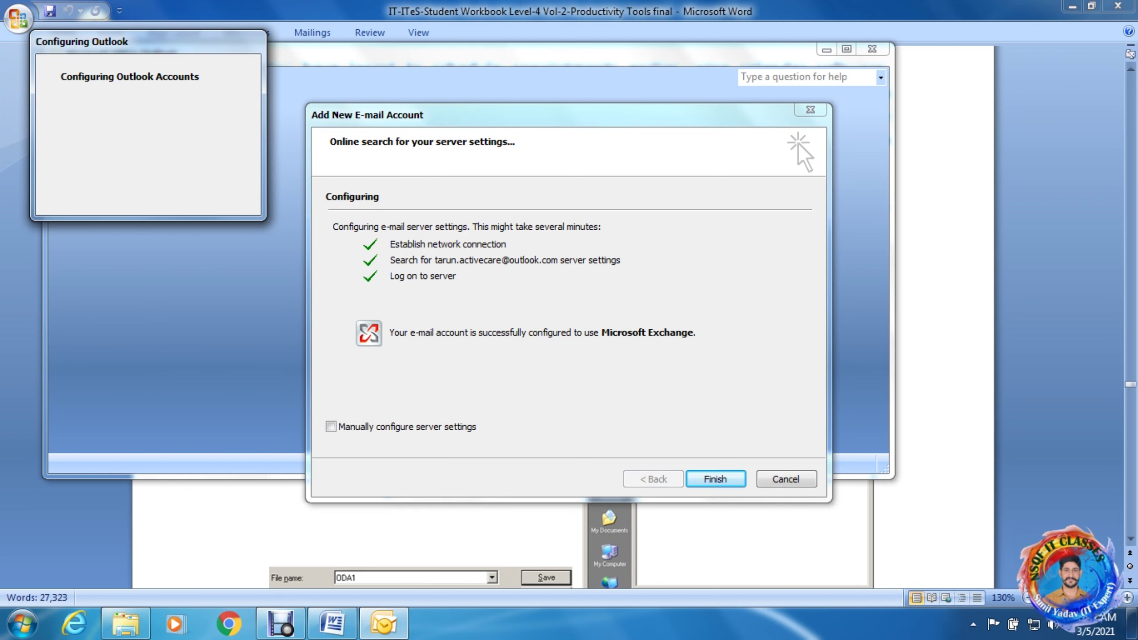
key("Return")
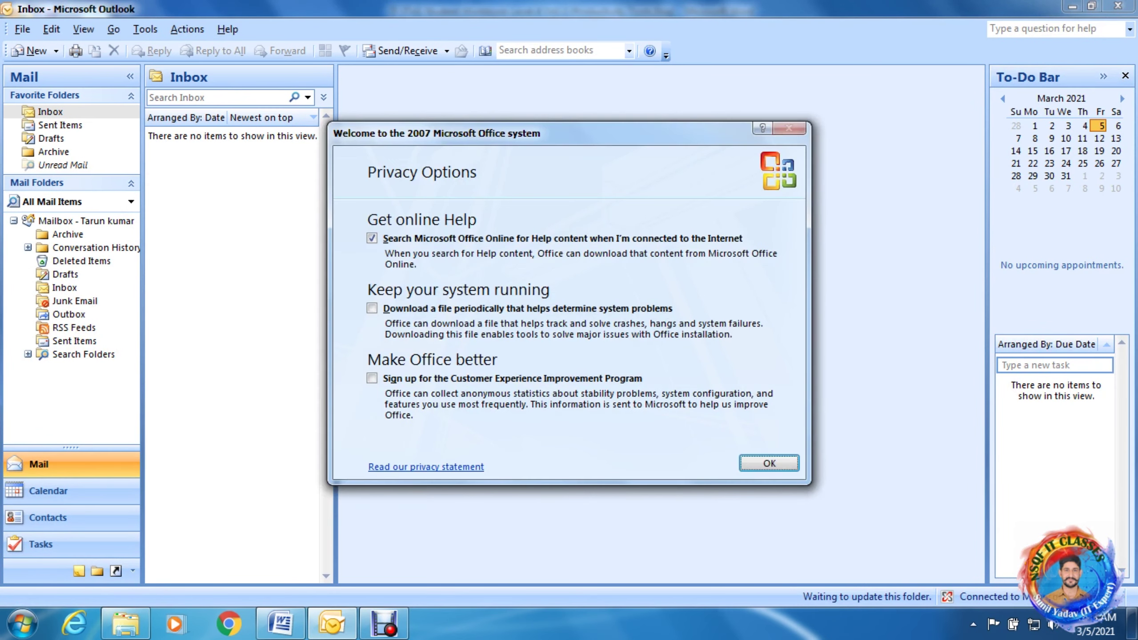
Accept the privacy options, then switch from the Inbox to the March 05, 2021 calendar.
key("Return")
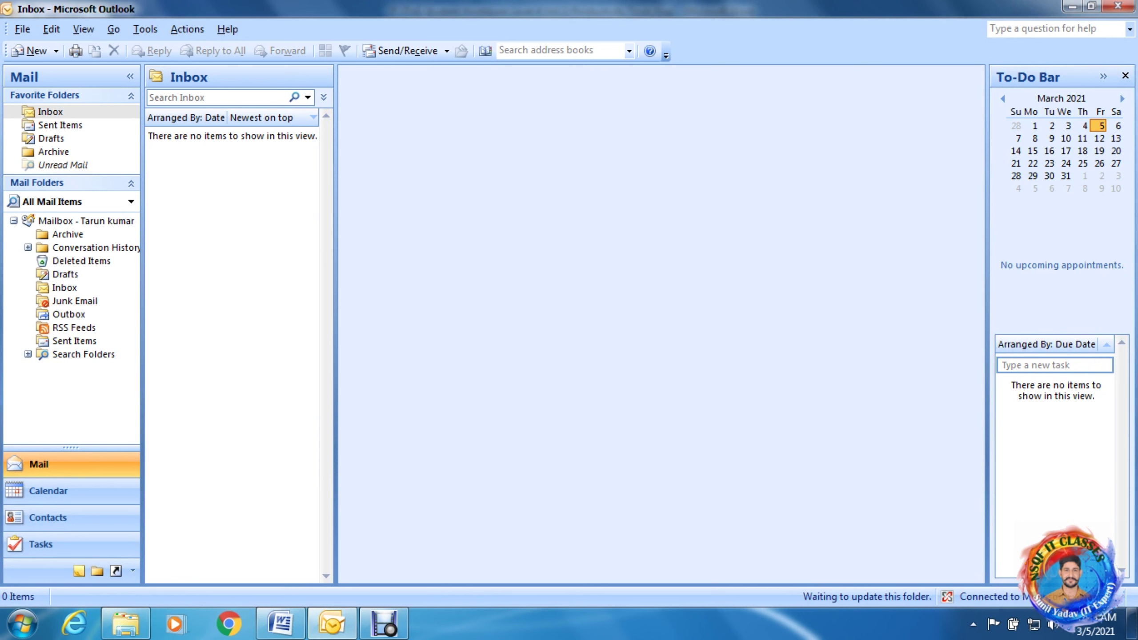
left_click(51, 112)
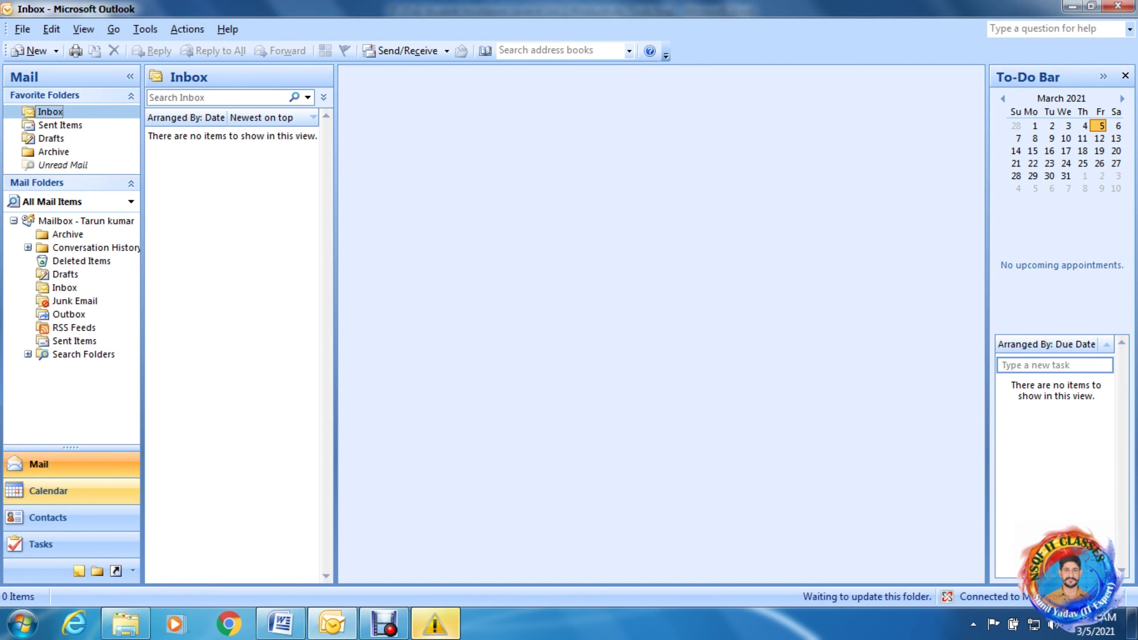
left_click(48, 491)
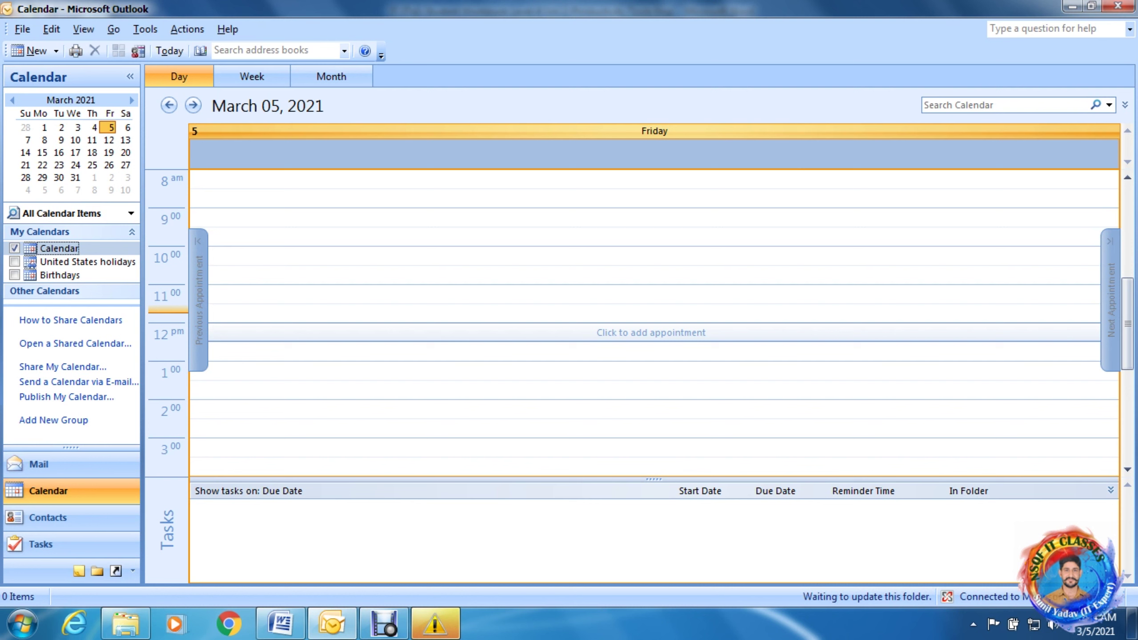
Create a new appointment in the 12 pm slot of Fri 3/5/2021.
left_click(650, 332)
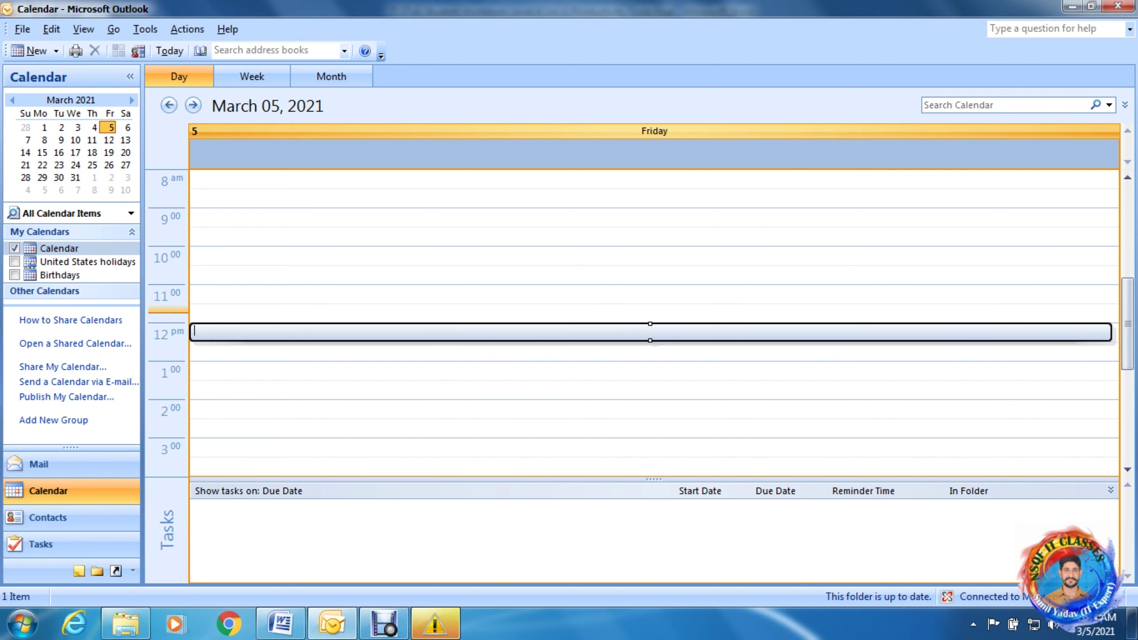
left_click(56, 51)
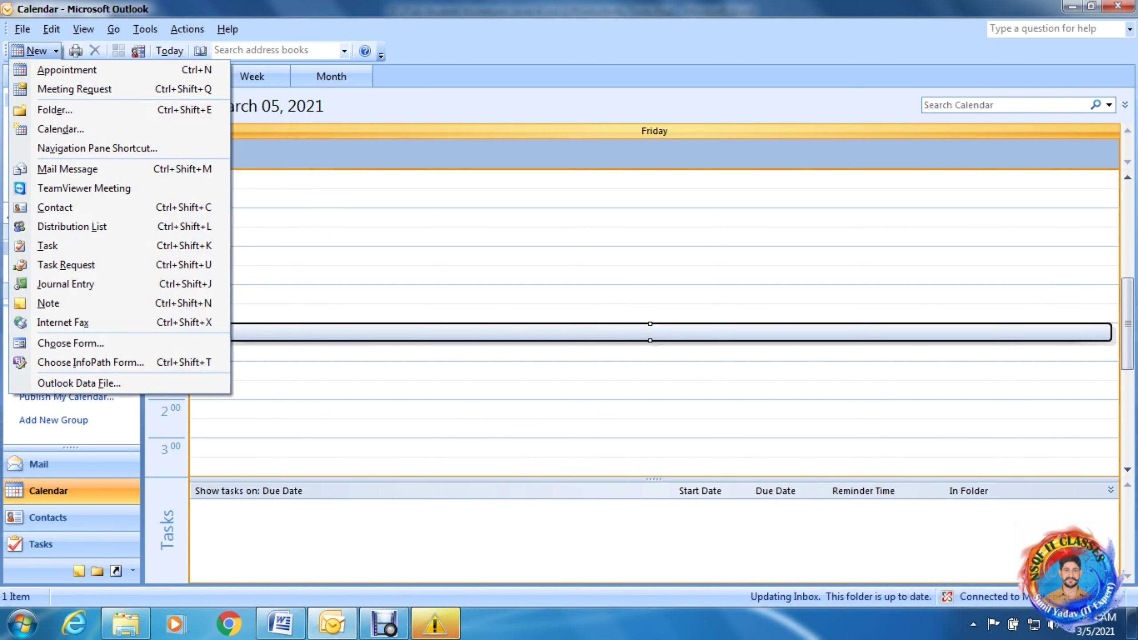
key("Return")
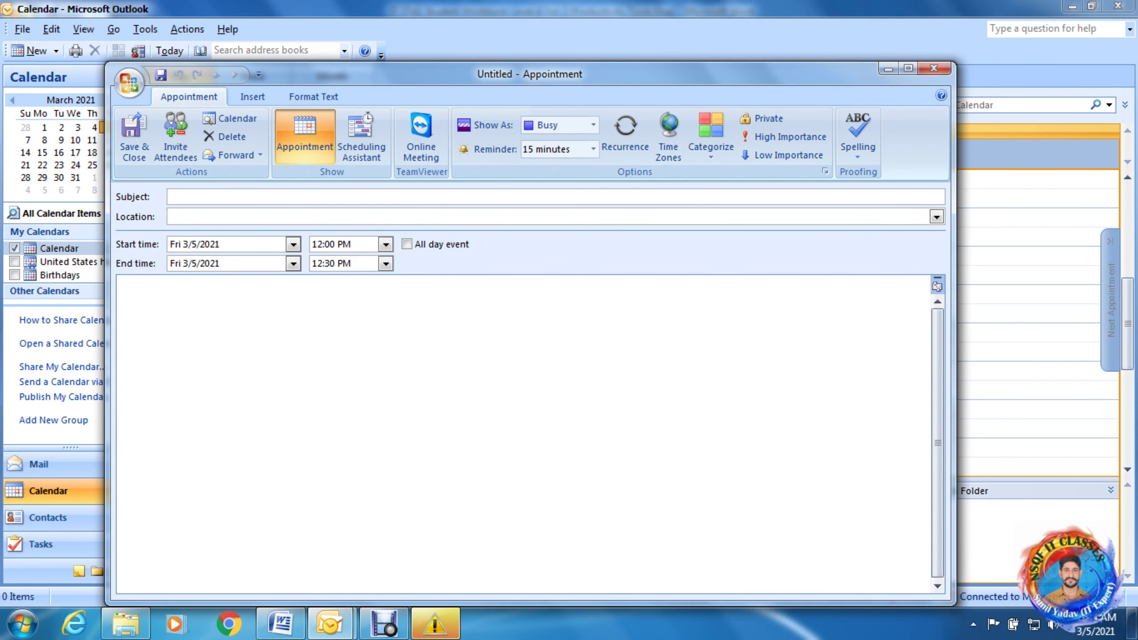
Set subject 'Meeting' and location 'Kosli', keeping the 12:00 PM start time.
type("Meeting")
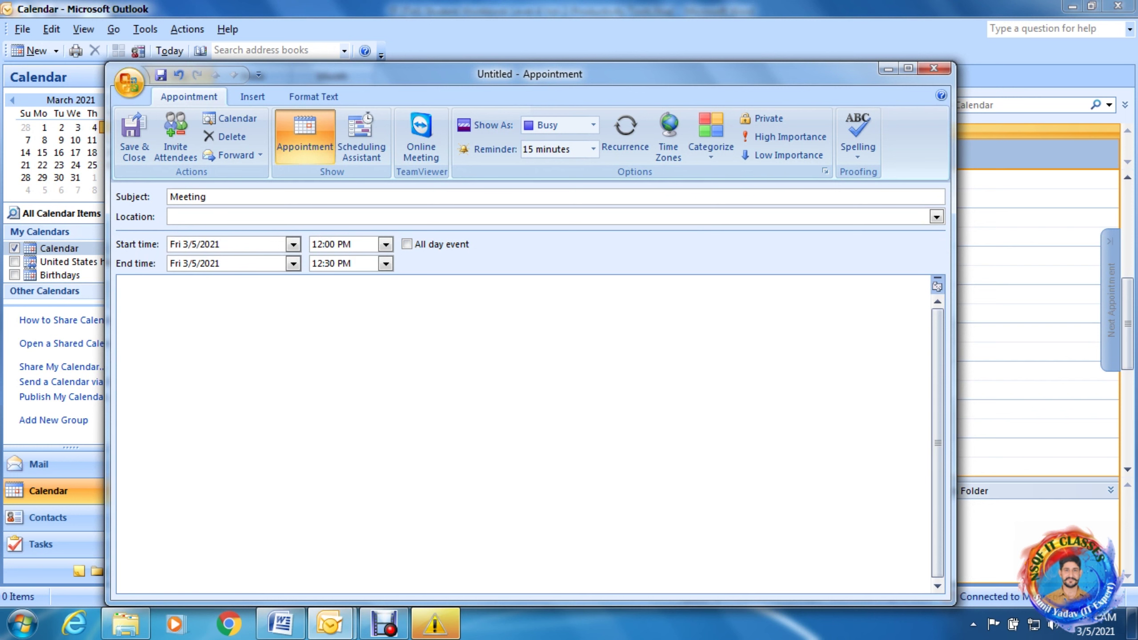
key("Tab")
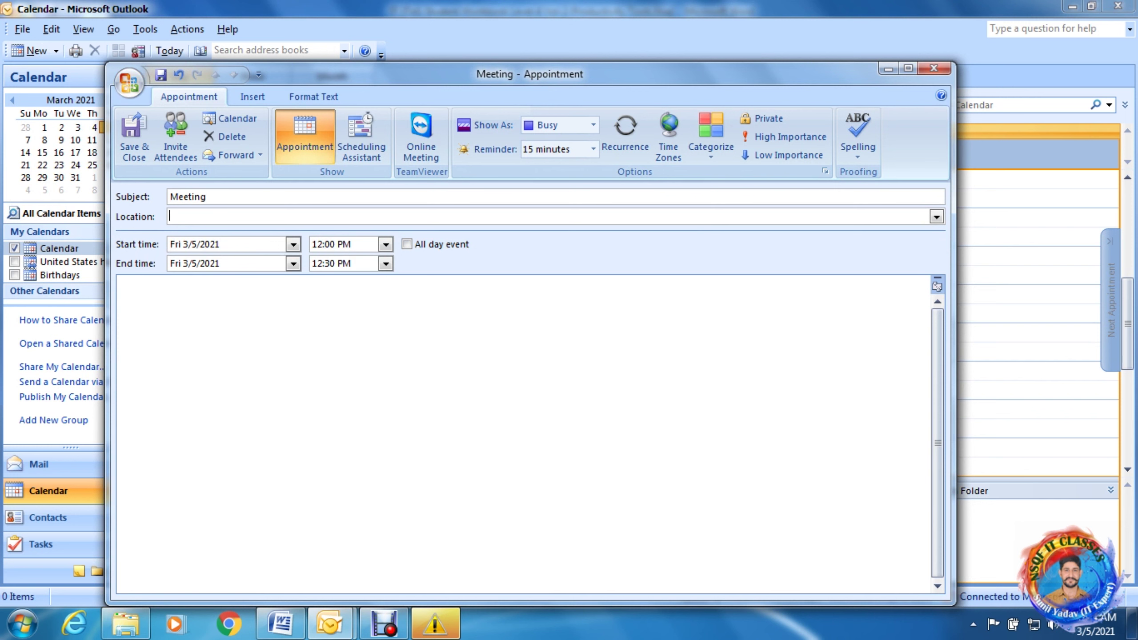
type("R")
key("BackSpace")
type("Kosli")
key("Tab")
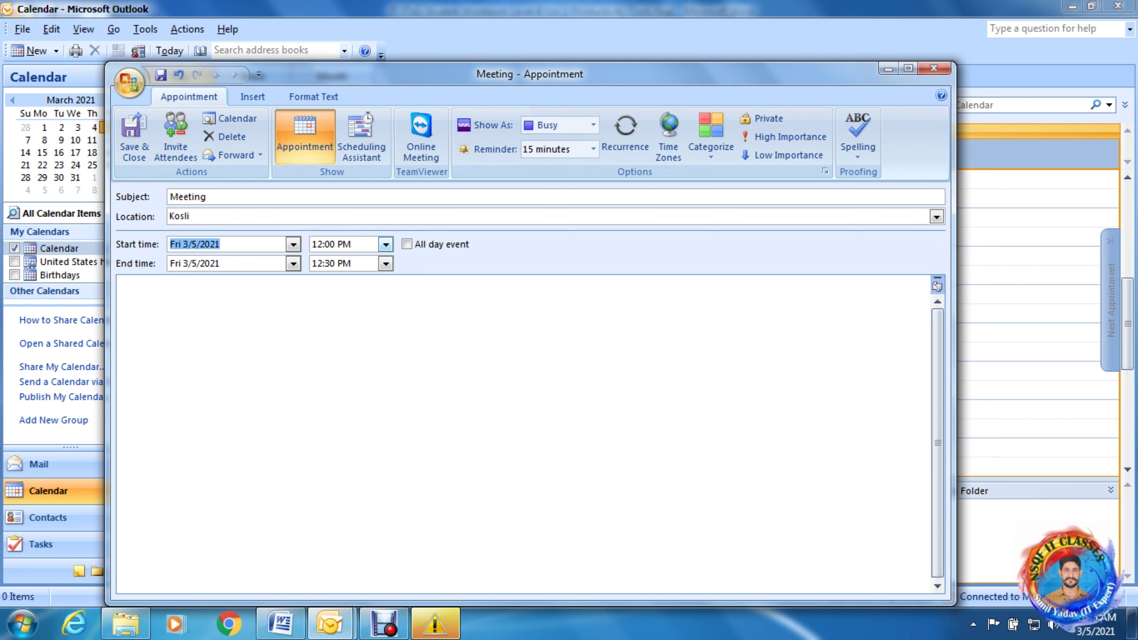
left_click(385, 244)
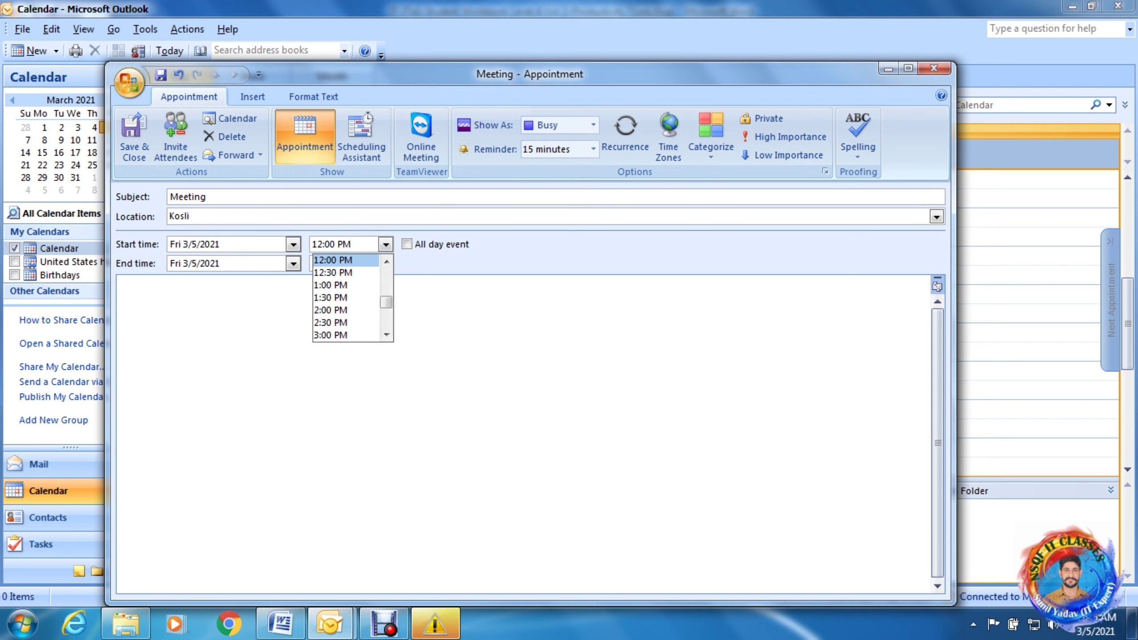
left_click(332, 260)
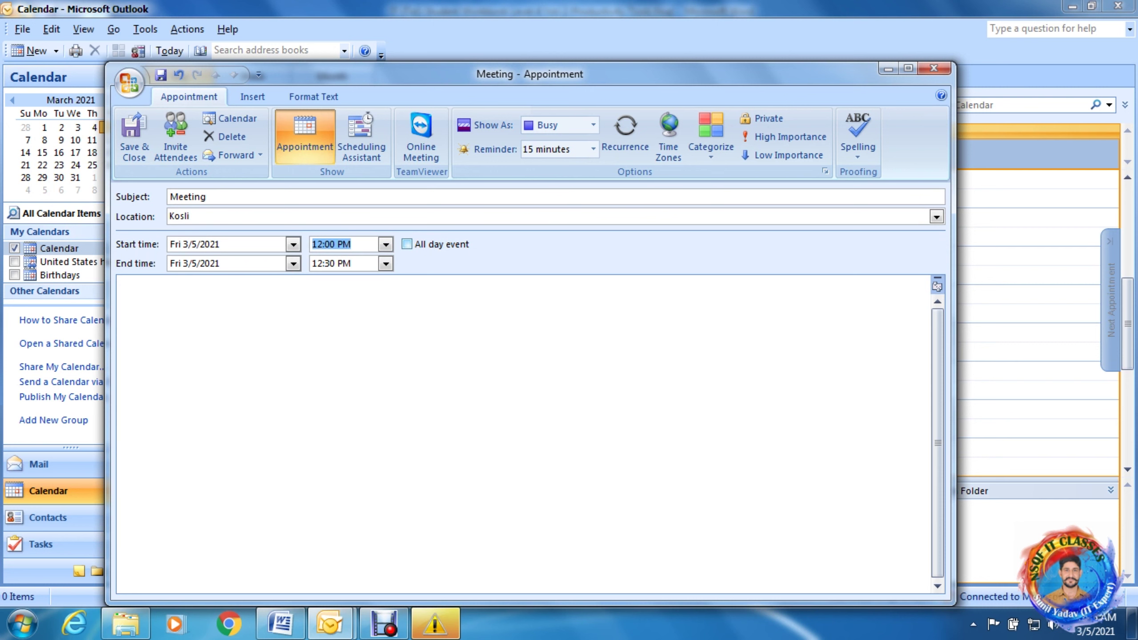
left_click(125, 298)
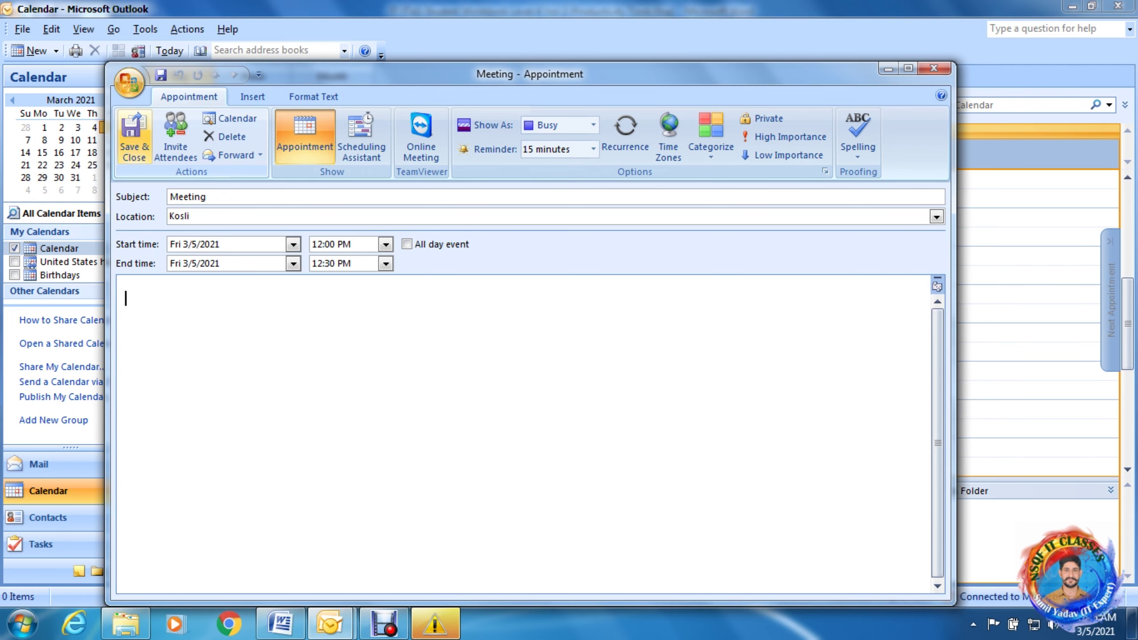
Save and close the 'Meeting: Kosli' appointment, then dismiss its reminder.
left_click(133, 137)
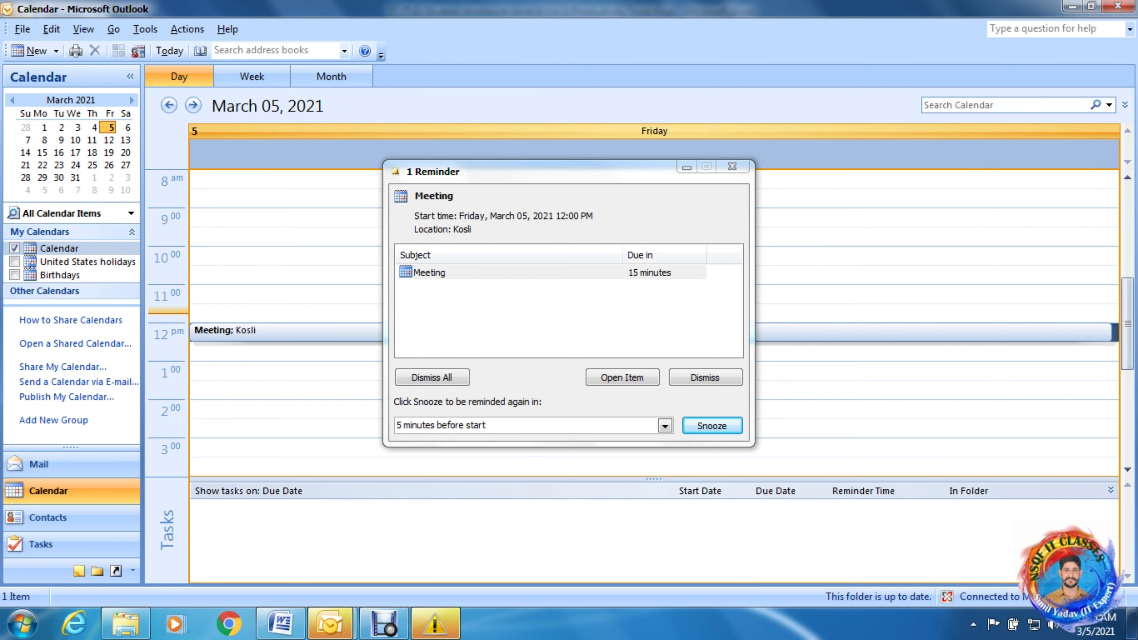
key("Escape")
mouse_move(435, 623)
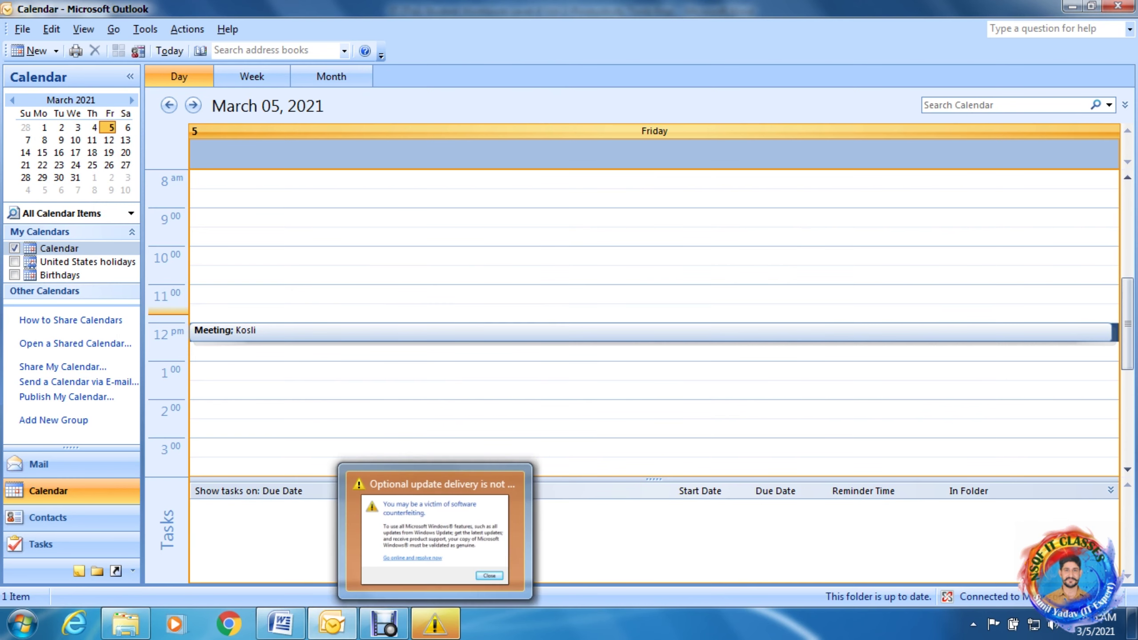